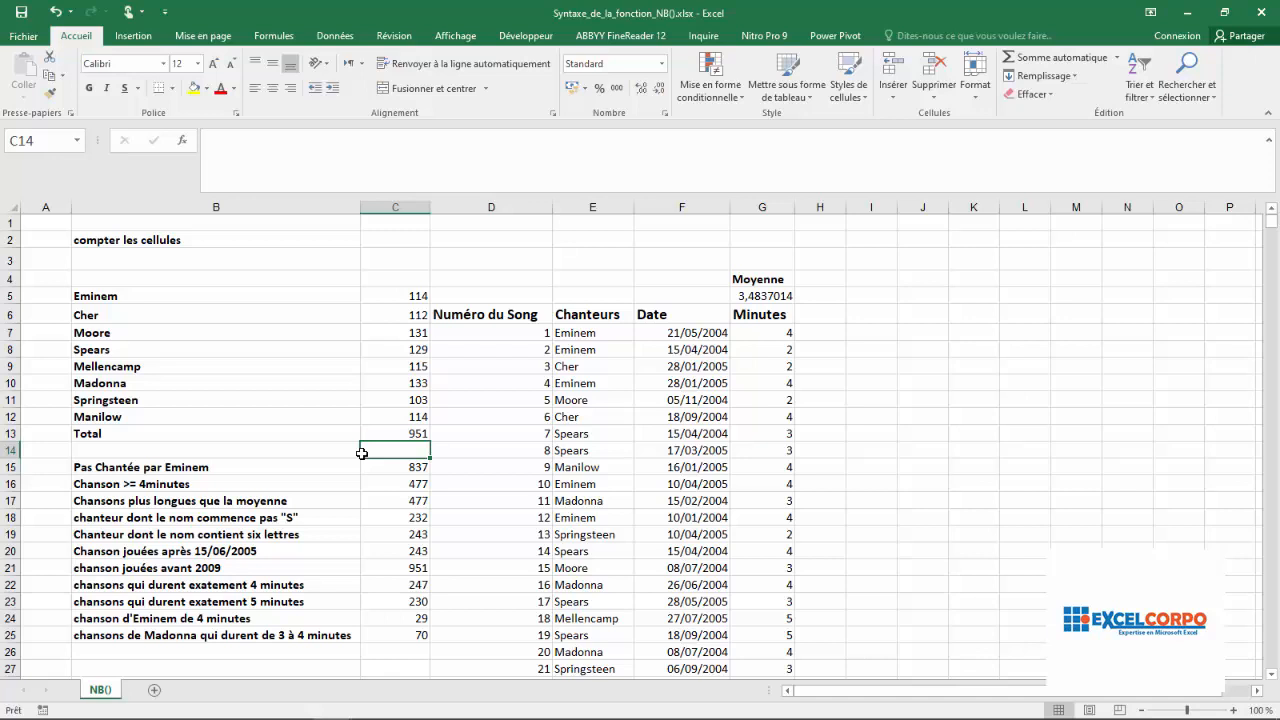
# Select the named ranges Numéro_du_Song and Chanteurs in turn to review which song data each one covers.
pyautogui.click(484, 219)
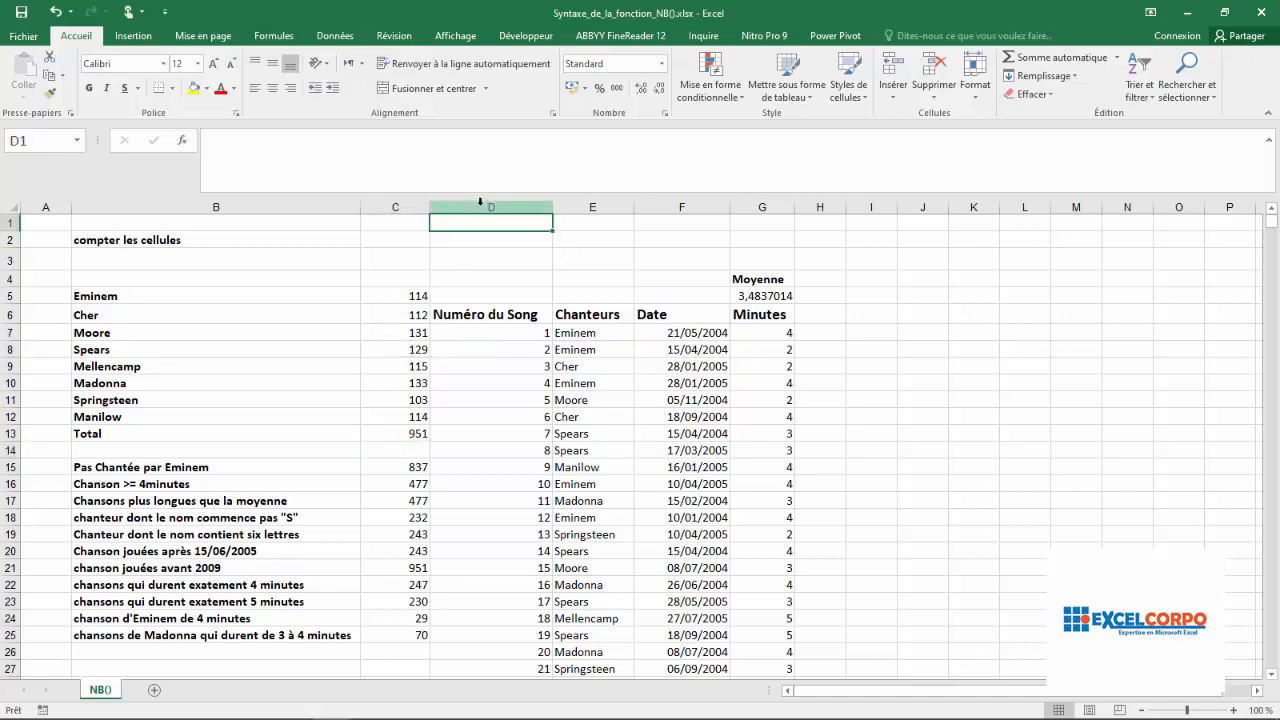
pyautogui.click(480, 206)
pyautogui.click(476, 338)
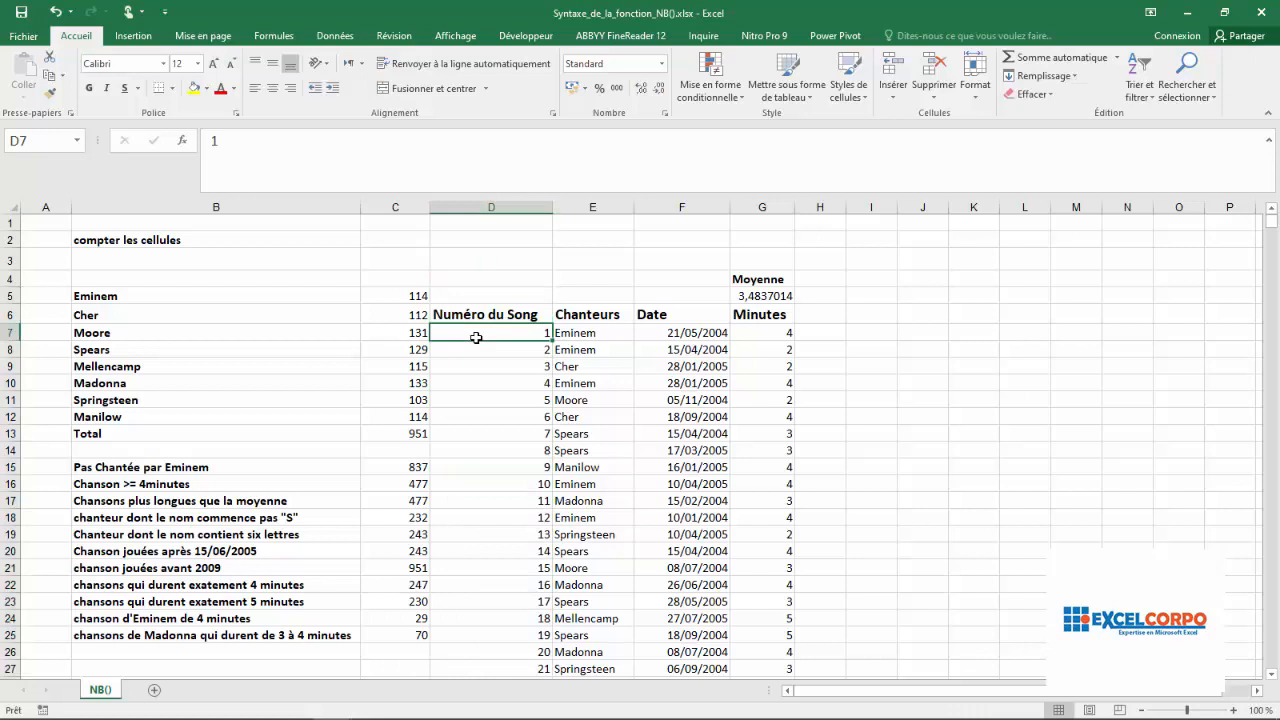
pyautogui.click(77, 141)
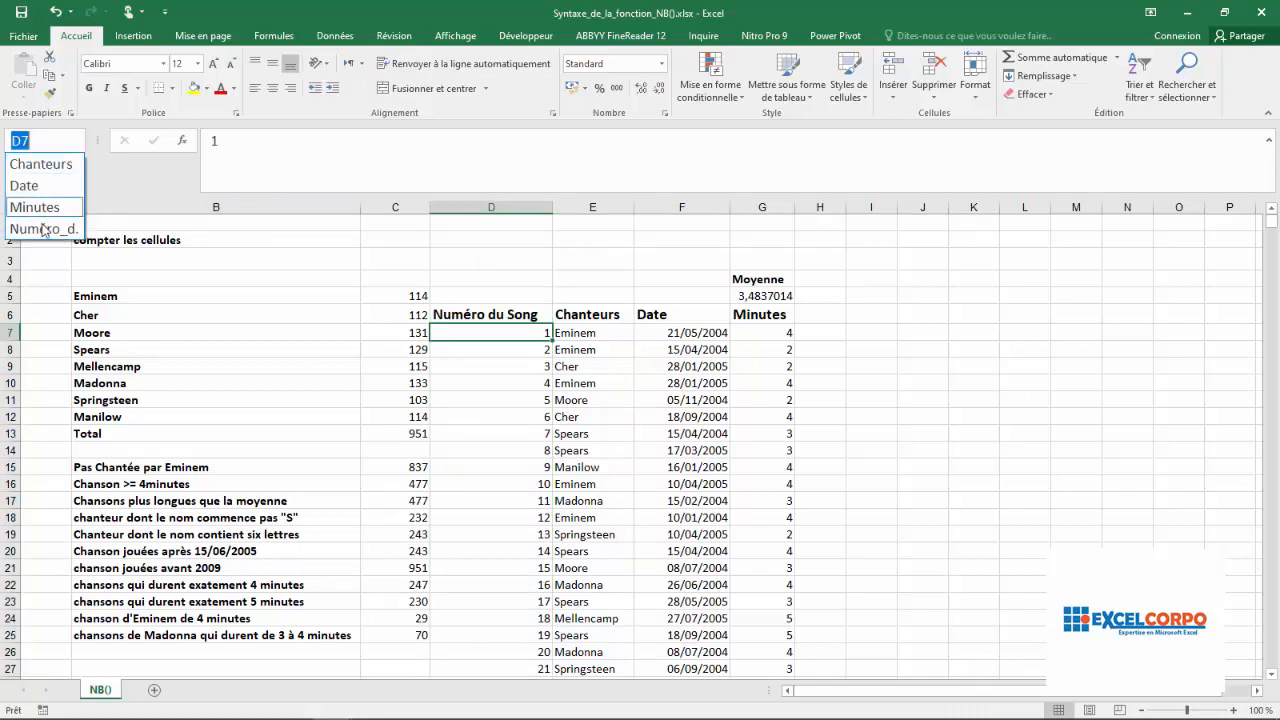
pyautogui.click(44, 229)
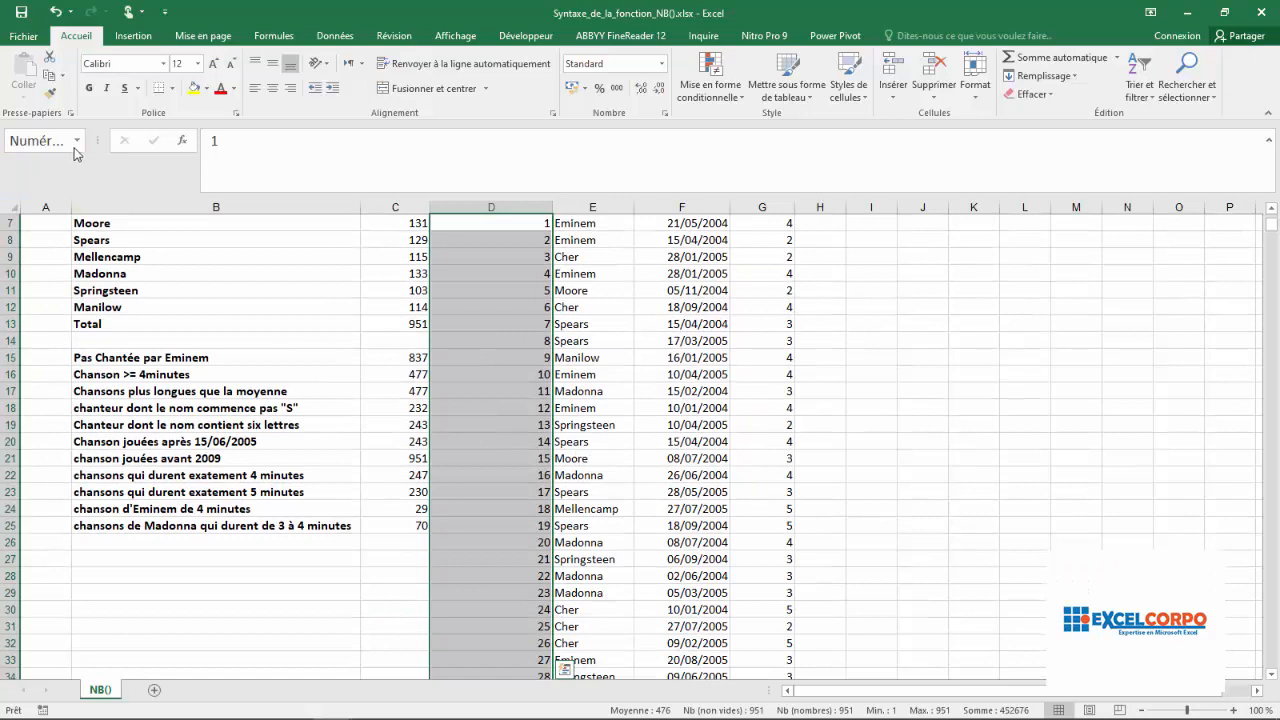
pyautogui.click(77, 141)
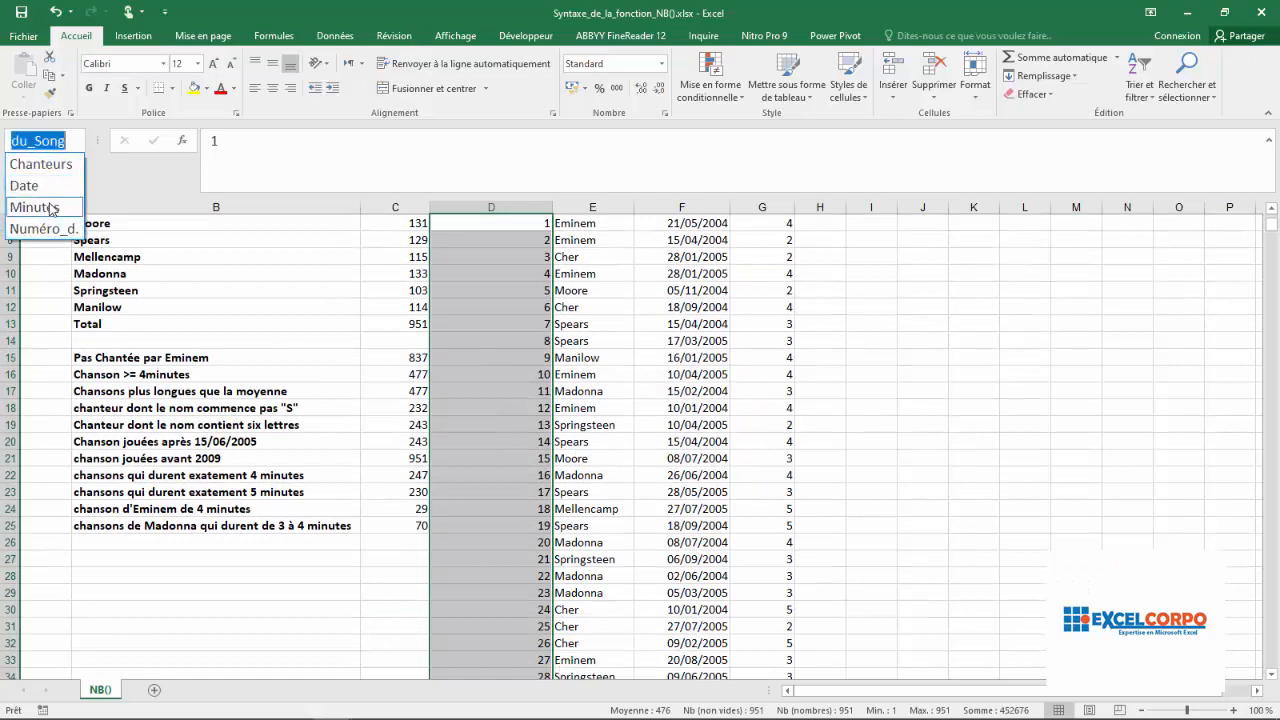
pyautogui.click(46, 164)
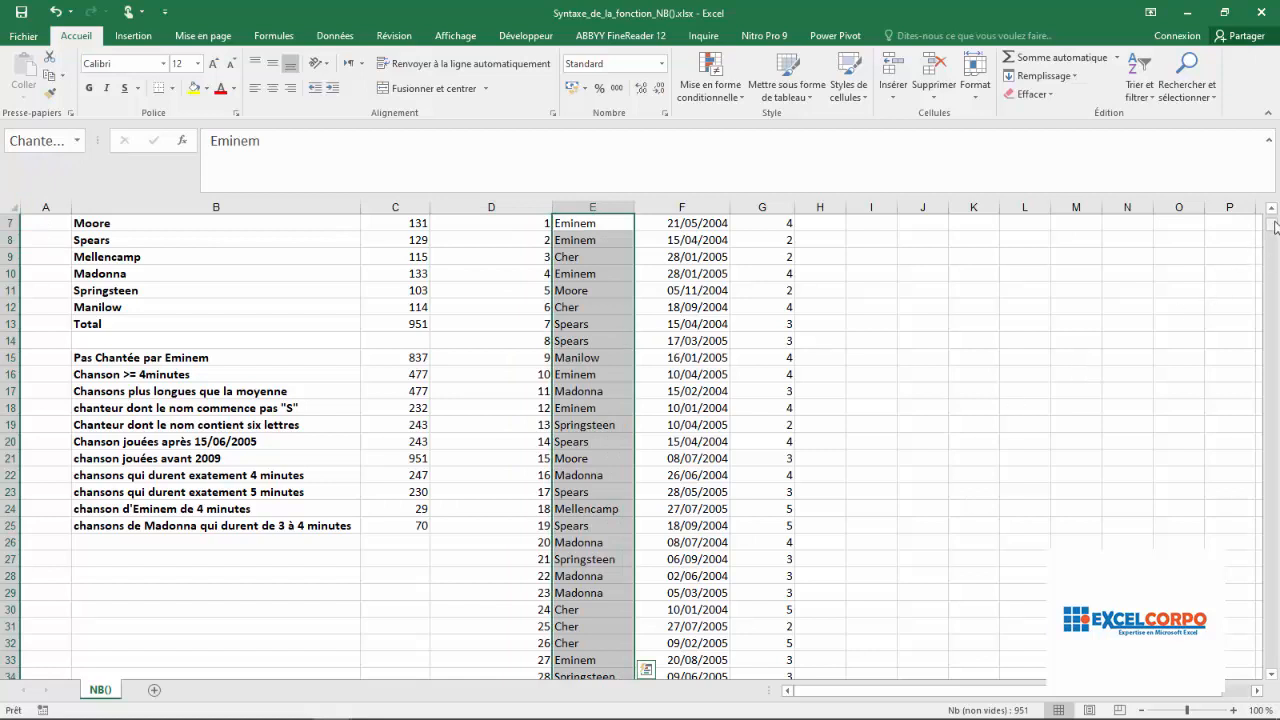
pyautogui.moveTo(1275, 228); pyautogui.dragTo(1273, 214)
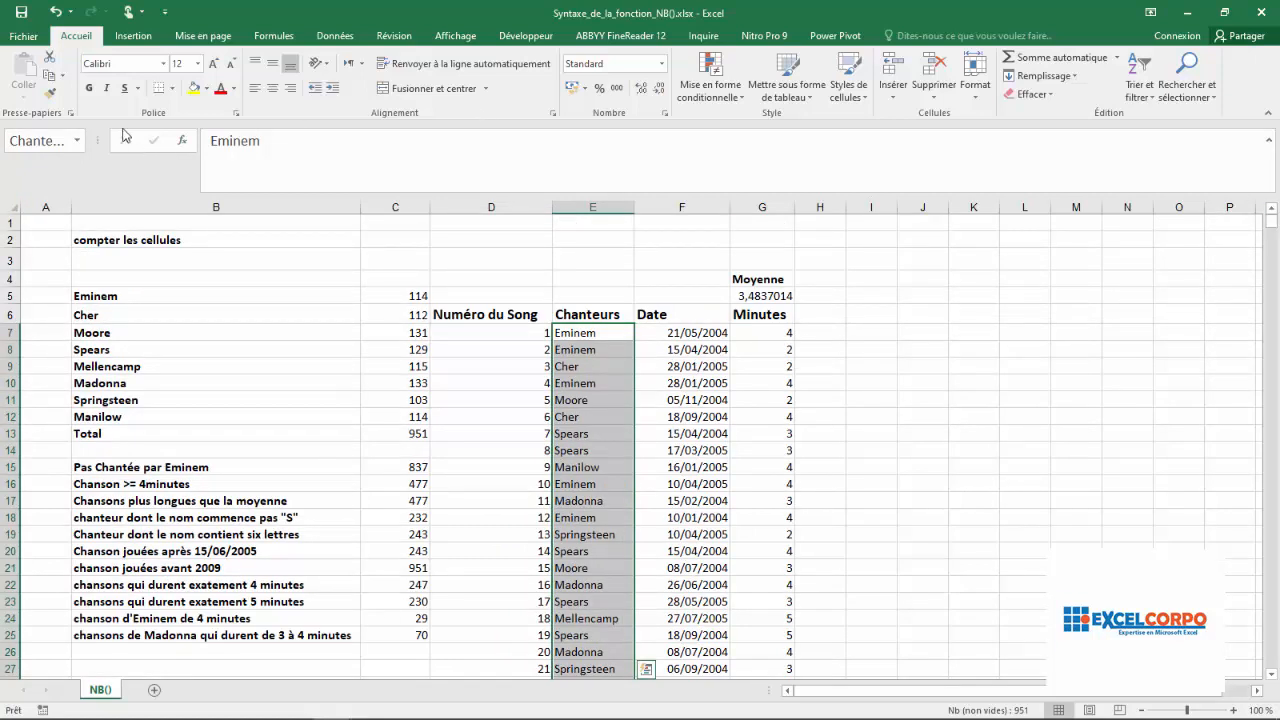
# Select the named ranges Date and Minutes in turn to review the cells they cover.
pyautogui.click(76, 140)
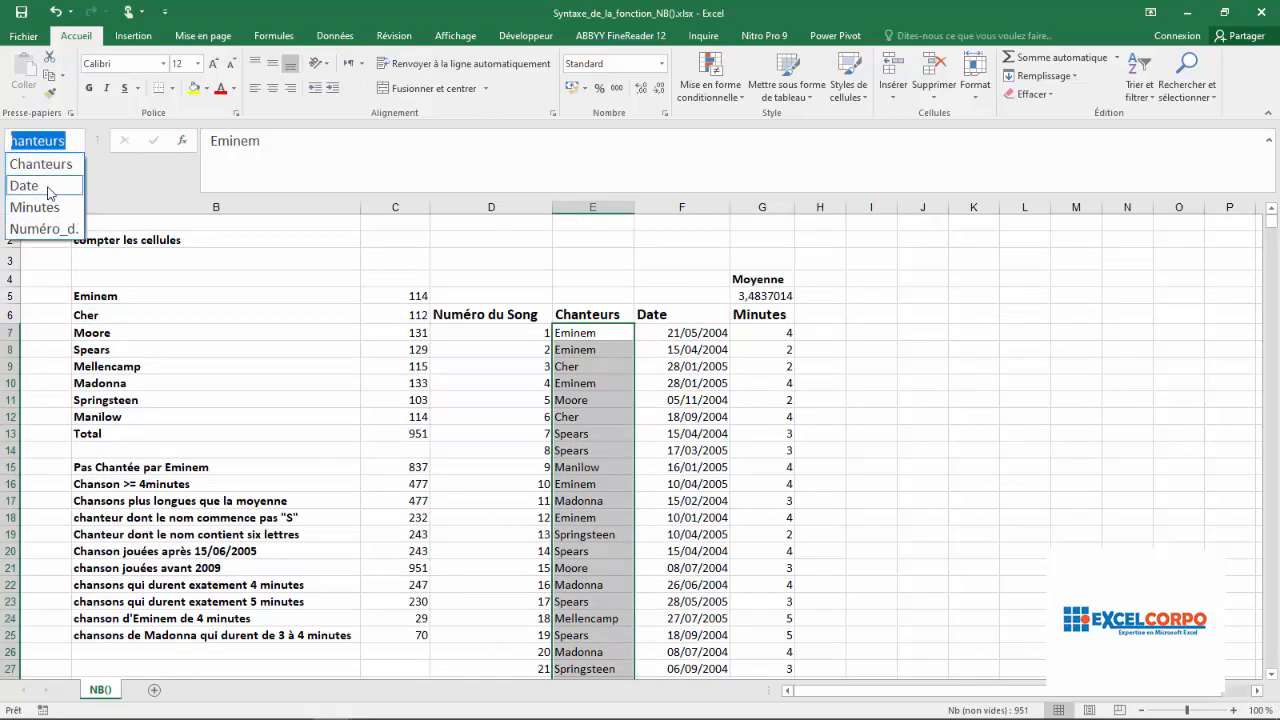
pyautogui.click(47, 188)
pyautogui.click(86, 140)
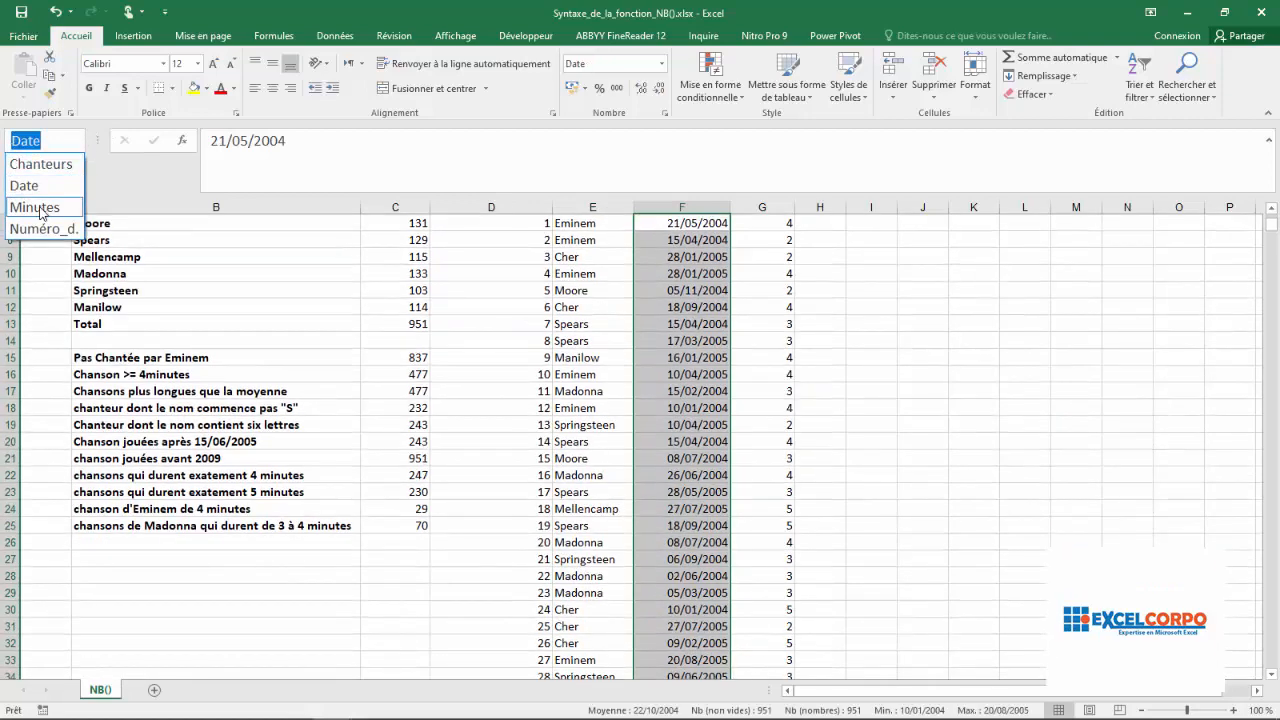
pyautogui.click(40, 208)
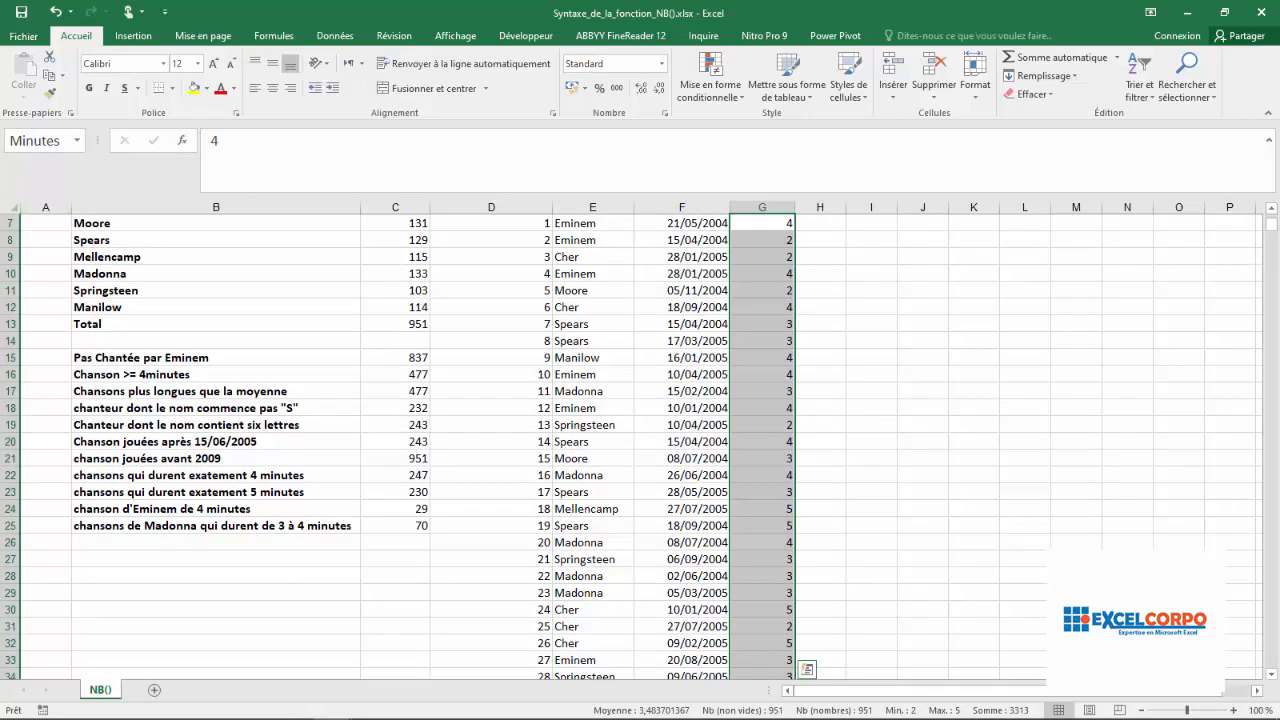
pyautogui.moveTo(1274, 230); pyautogui.dragTo(1270, 209)
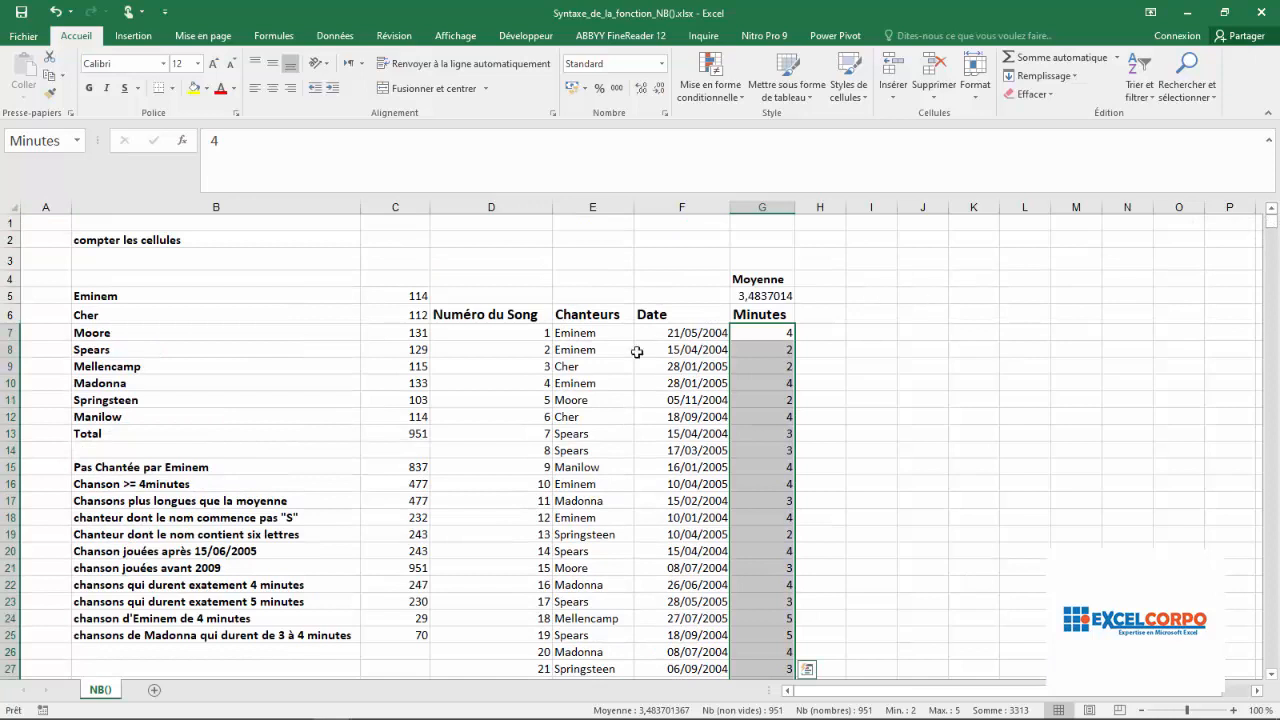
# Look up the NB function's description and arguments through Insert Function from cell D2, and close it without inserting anything.
pyautogui.click(388, 233)
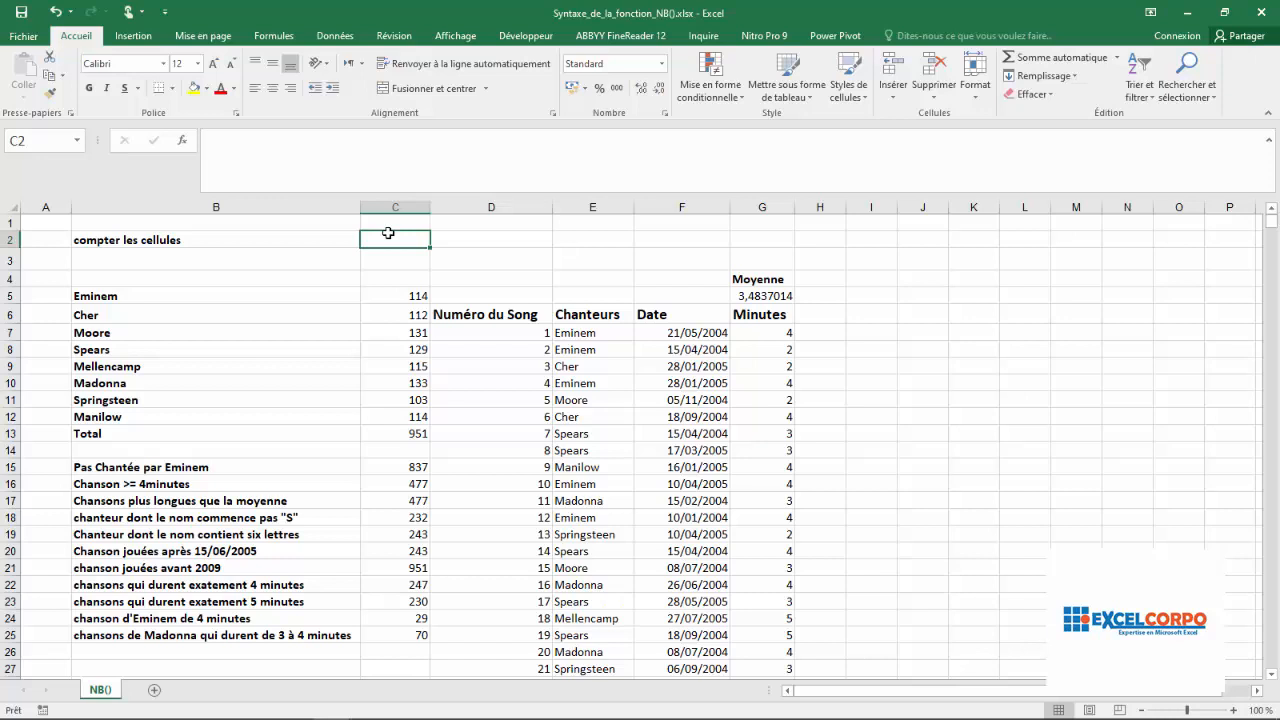
pyautogui.click(456, 239)
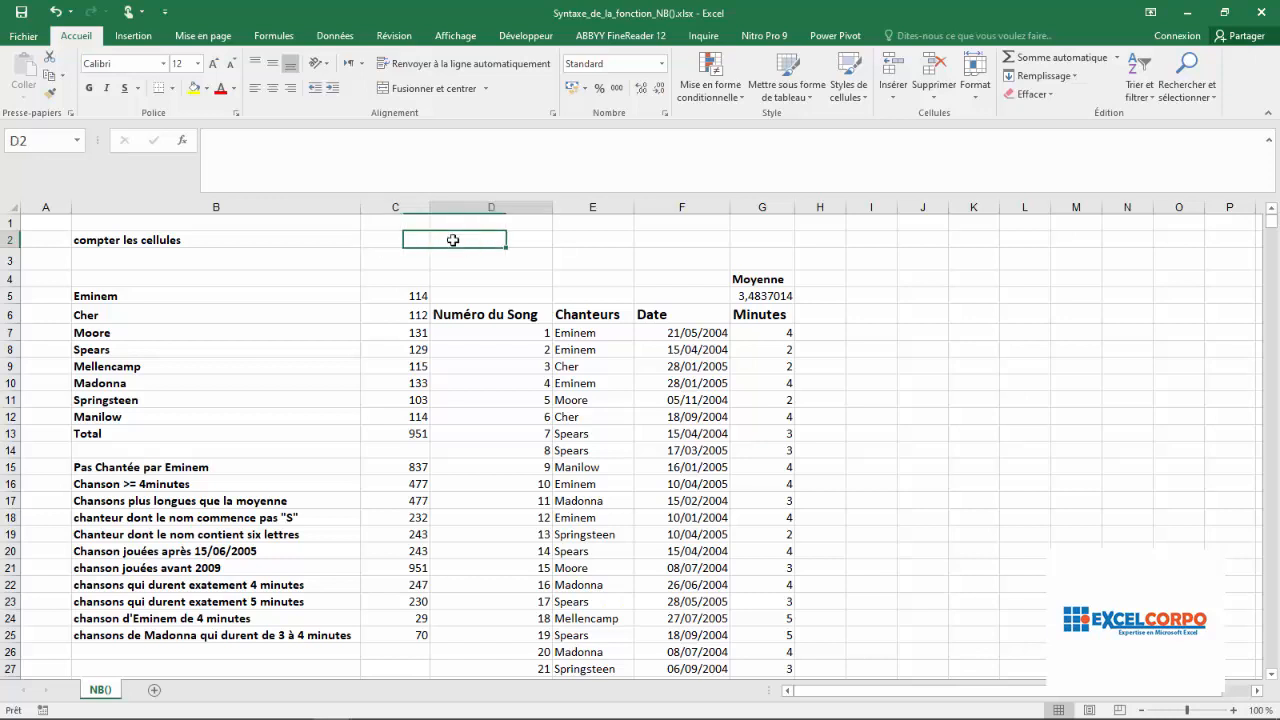
pyautogui.click(182, 143)
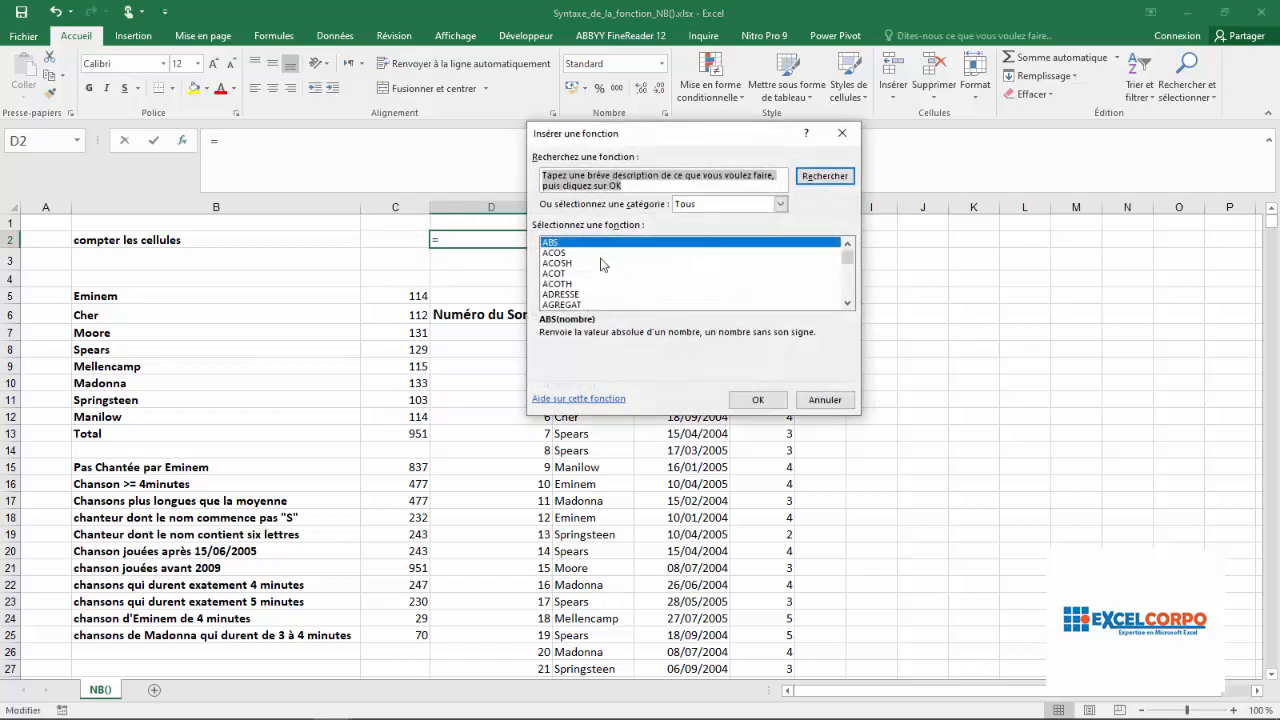
pyautogui.click(571, 264)
pyautogui.press('n')
pyautogui.press('n')
pyautogui.press('n')
pyautogui.press('n')
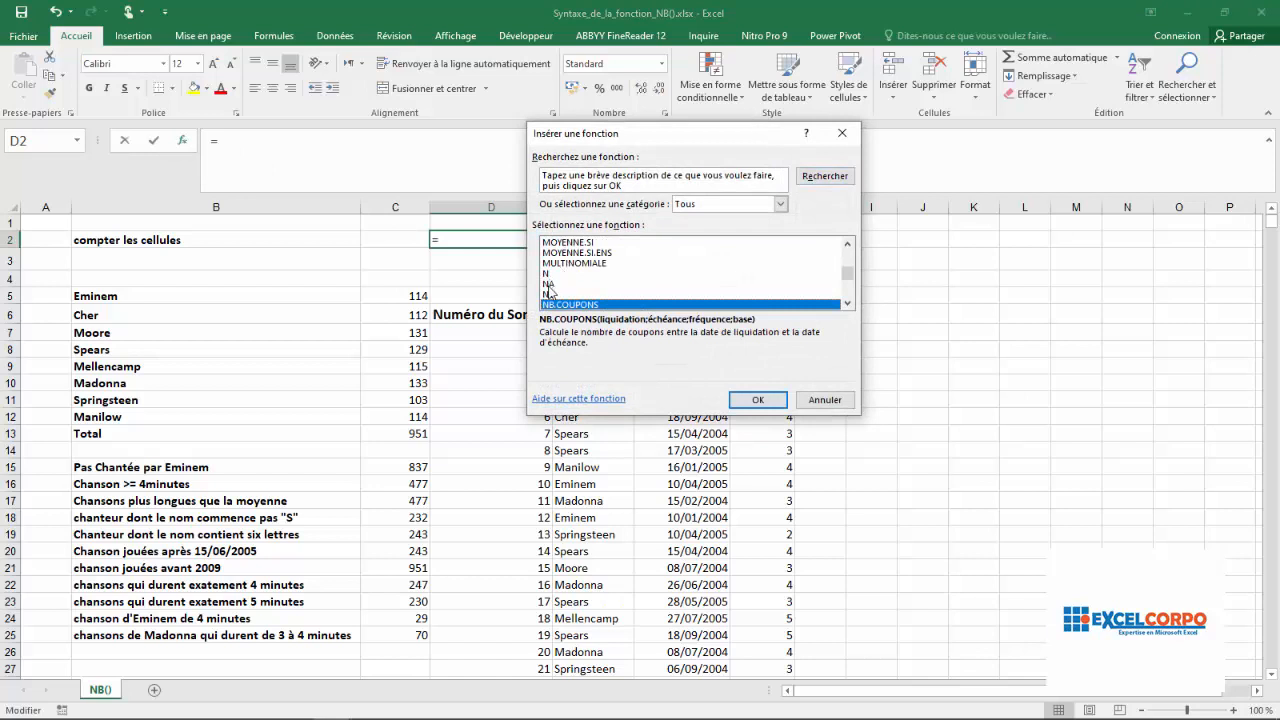
pyautogui.click(550, 294)
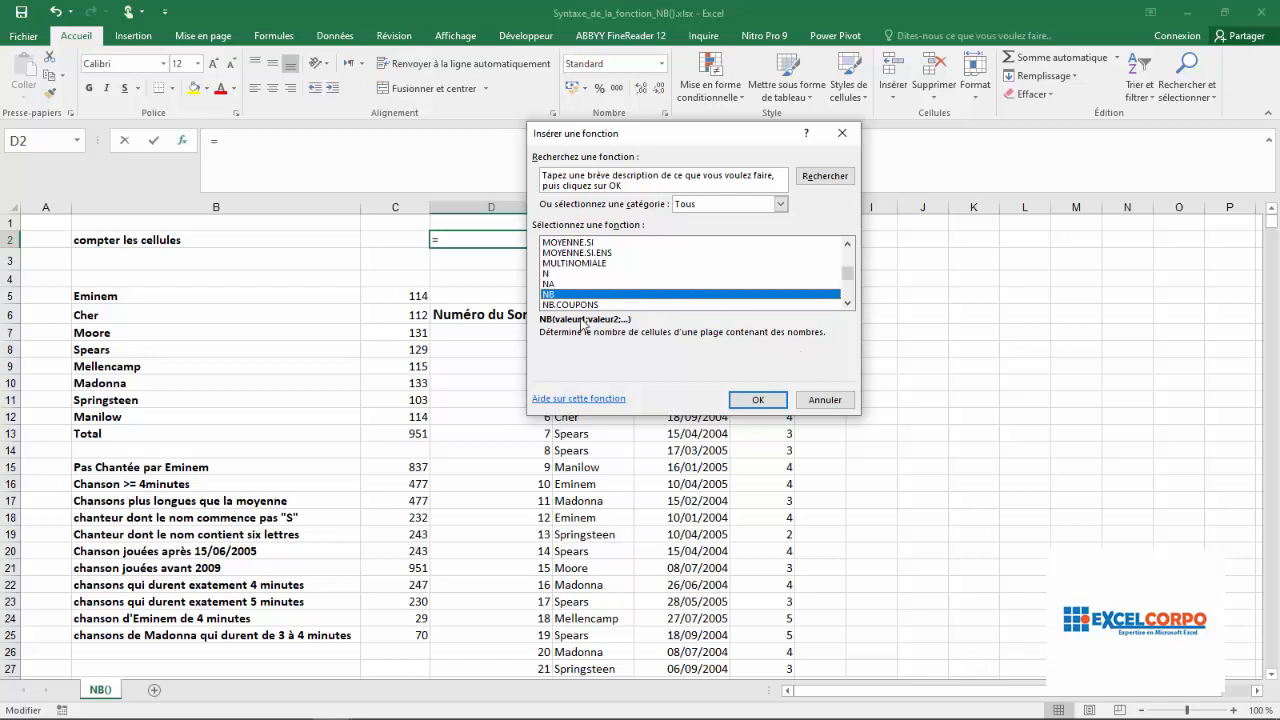
pyautogui.click(757, 399)
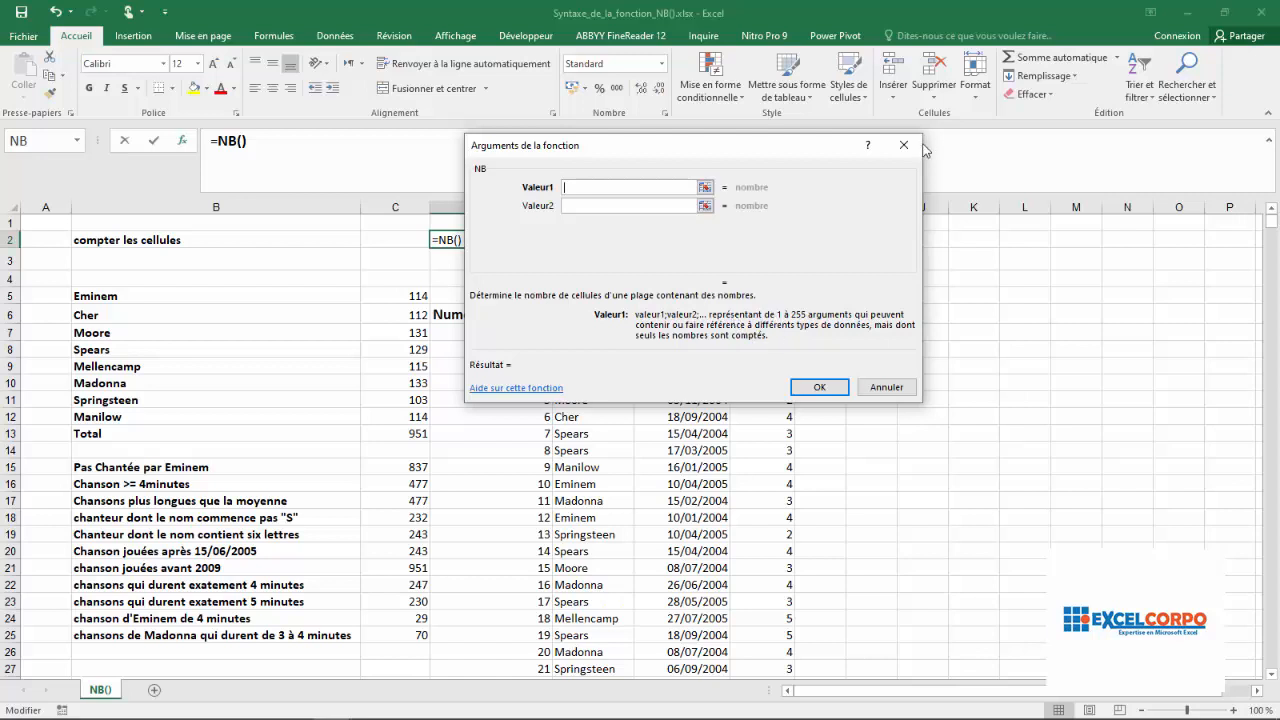
pyautogui.click(905, 146)
# Enter the formula =NB(B5:C14) in cell C2 beside "compter les cellules".
pyautogui.click(415, 237)
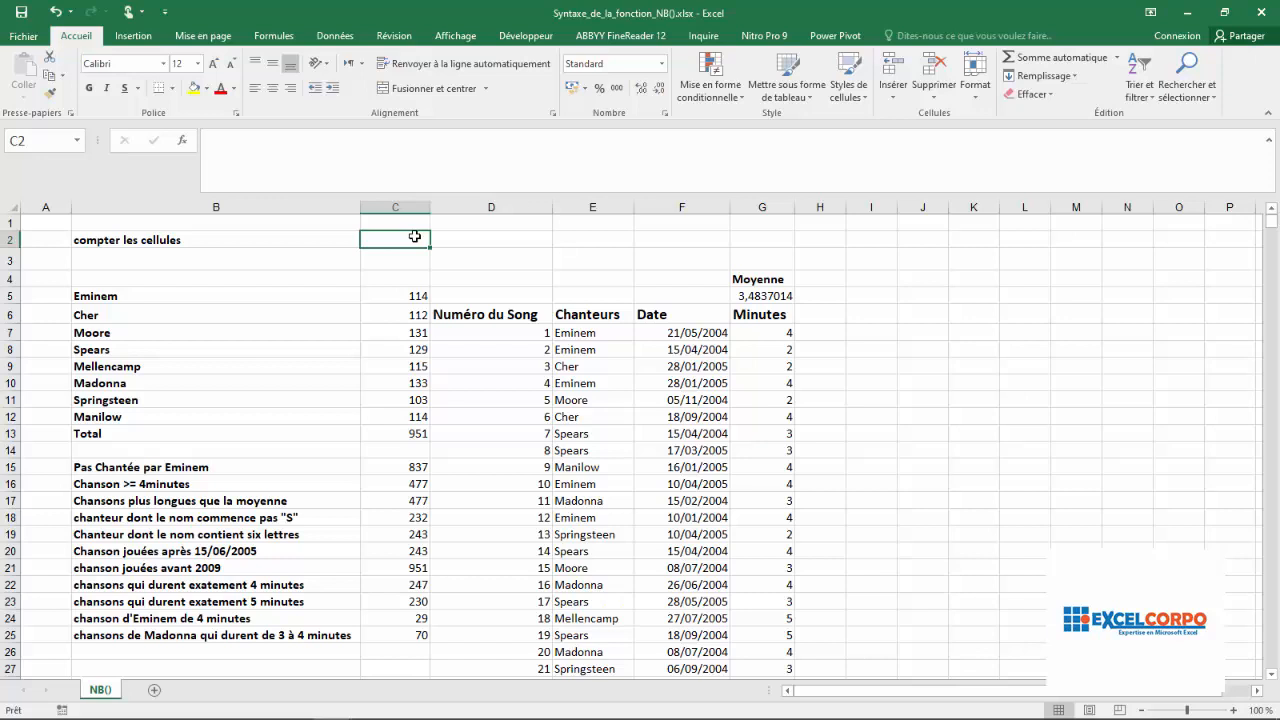
pyautogui.write('=')
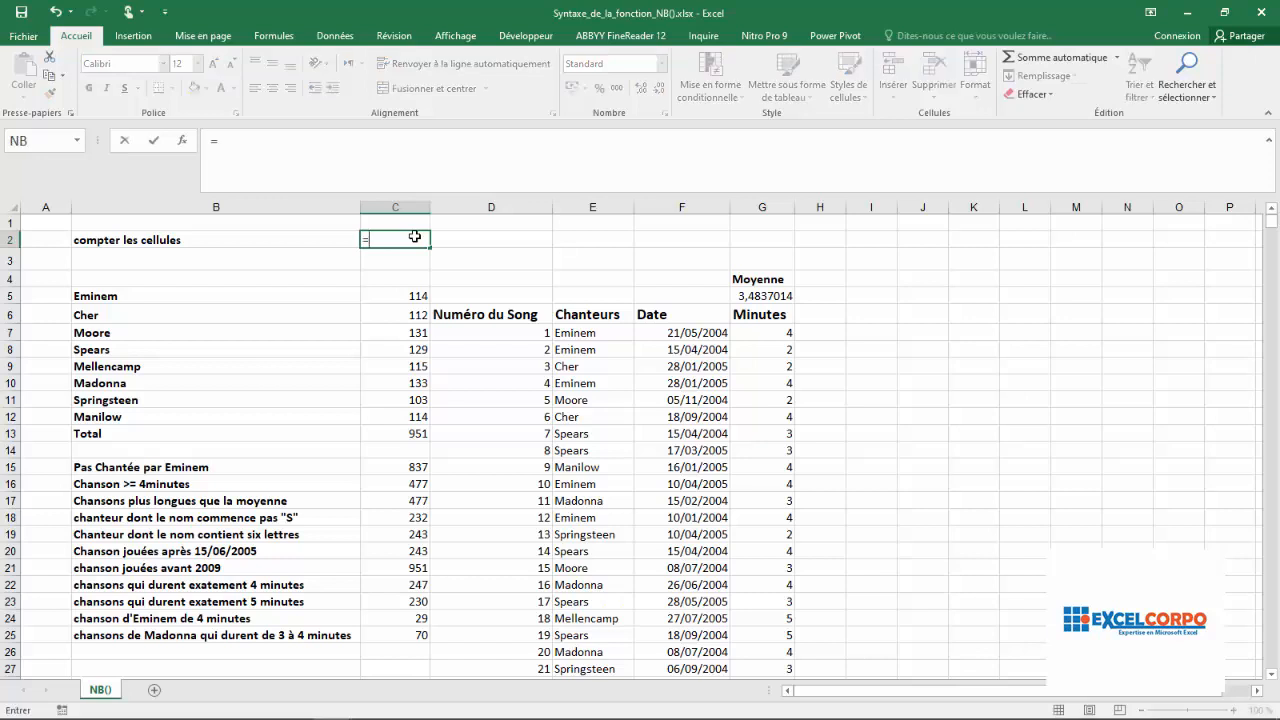
pyautogui.write('n')
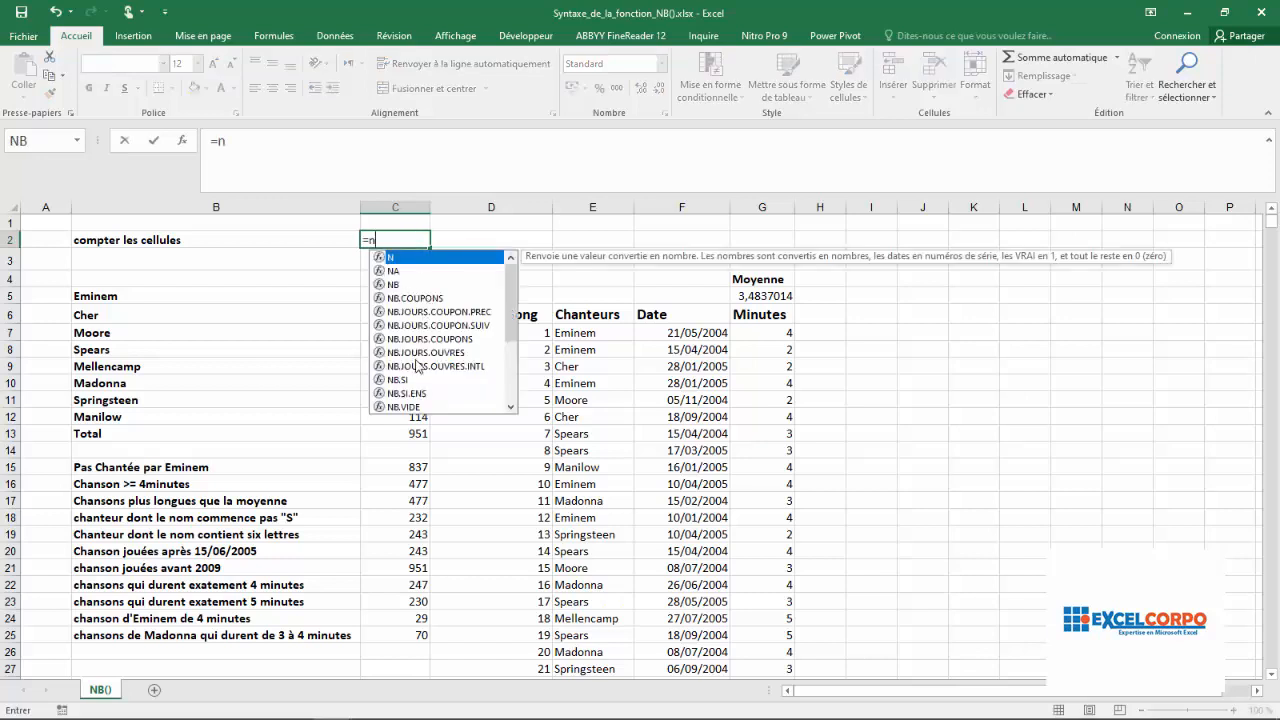
pyautogui.doubleClick(400, 284)
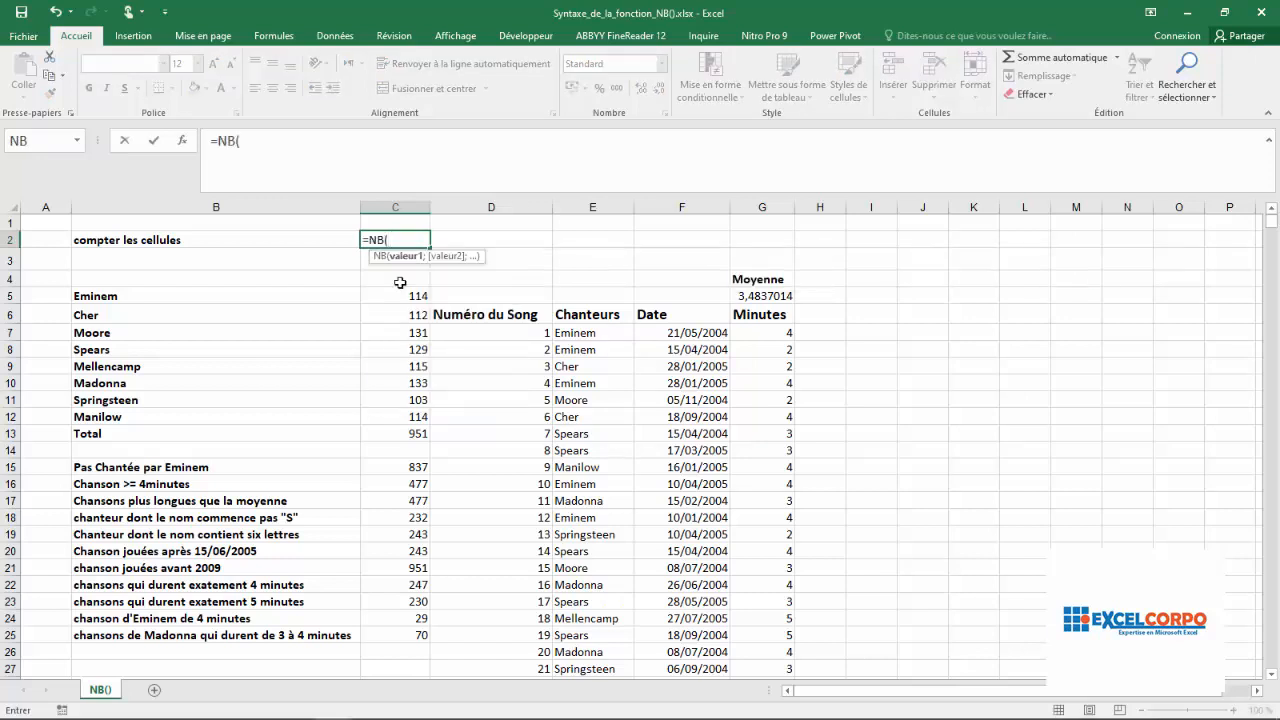
pyautogui.click(84, 296)
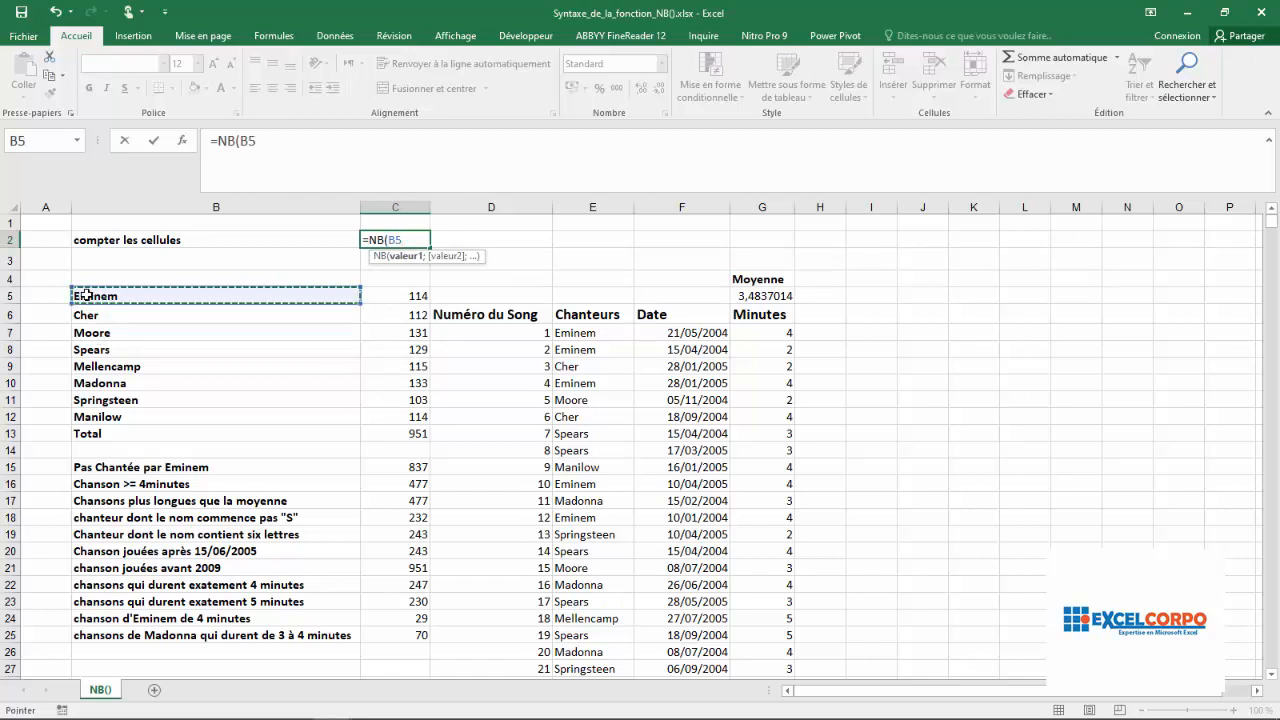
pyautogui.moveTo(84, 296); pyautogui.dragTo(404, 446)
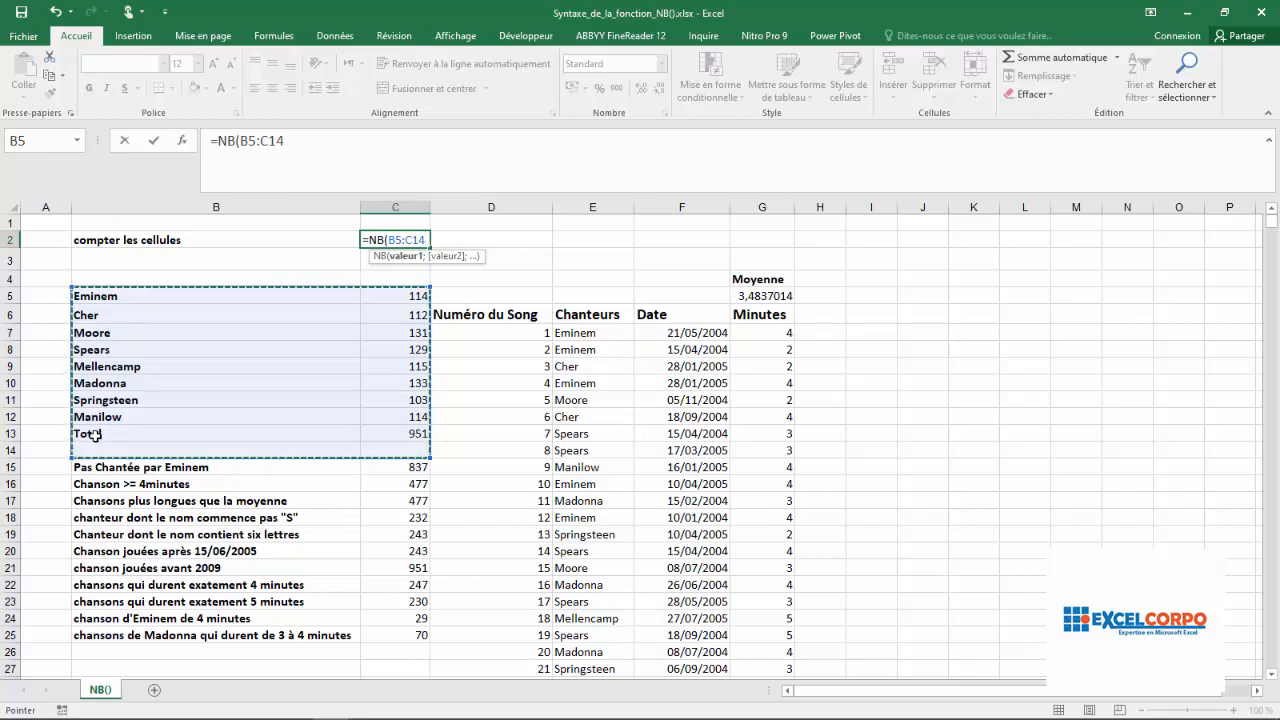
pyautogui.write(')')
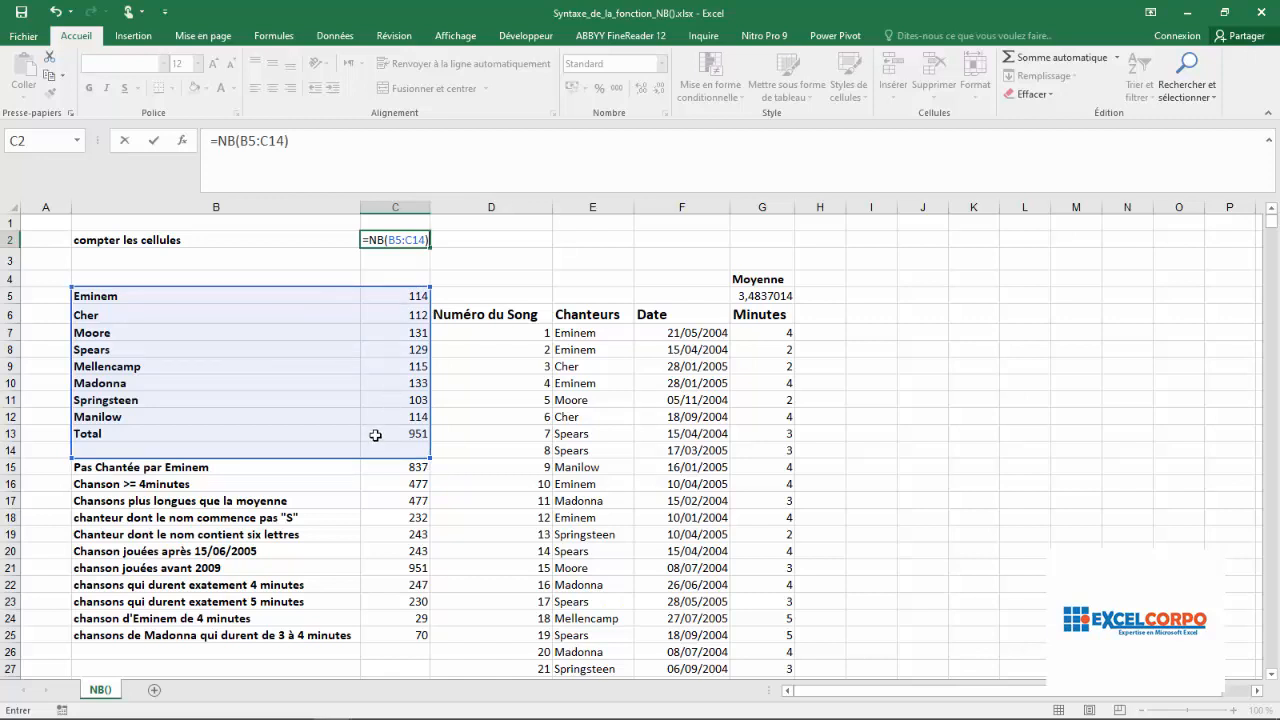
pyautogui.press('Return')
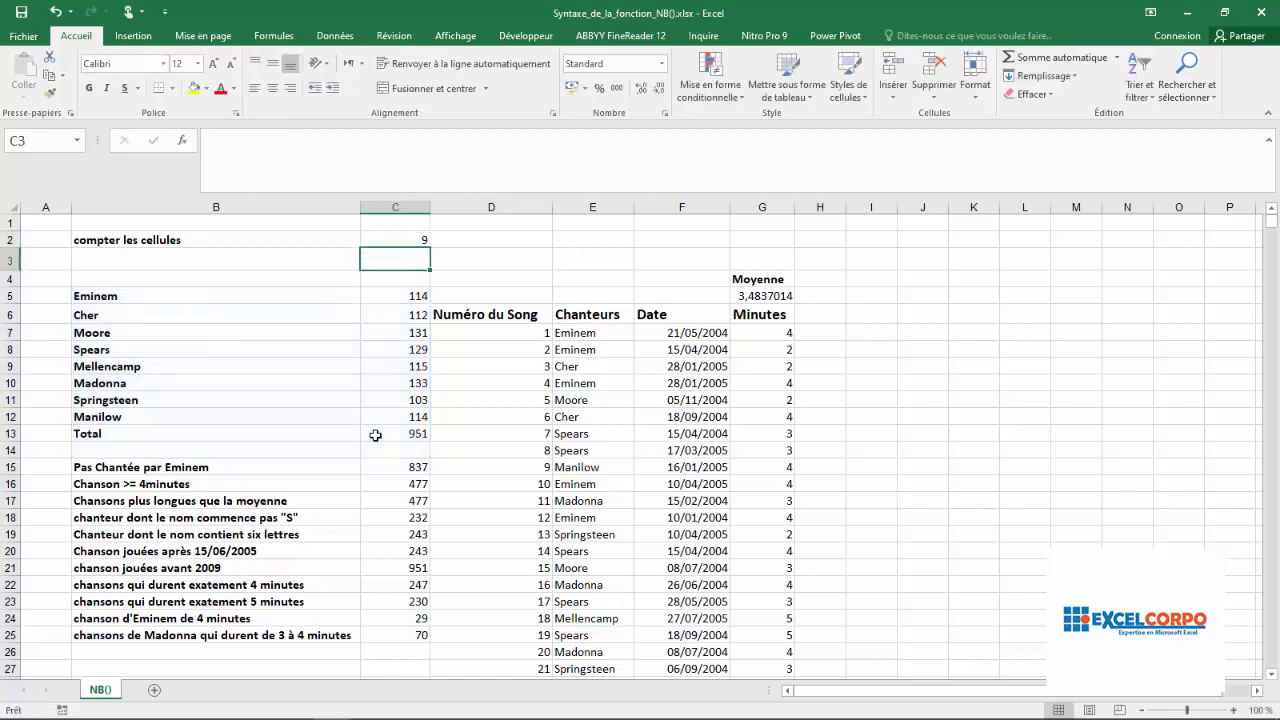
# Examine the formula in C2 against the singer labels in B5:B13, the row 14 cells B14:C14 and the values in C5:C13.
pyautogui.click(407, 240)
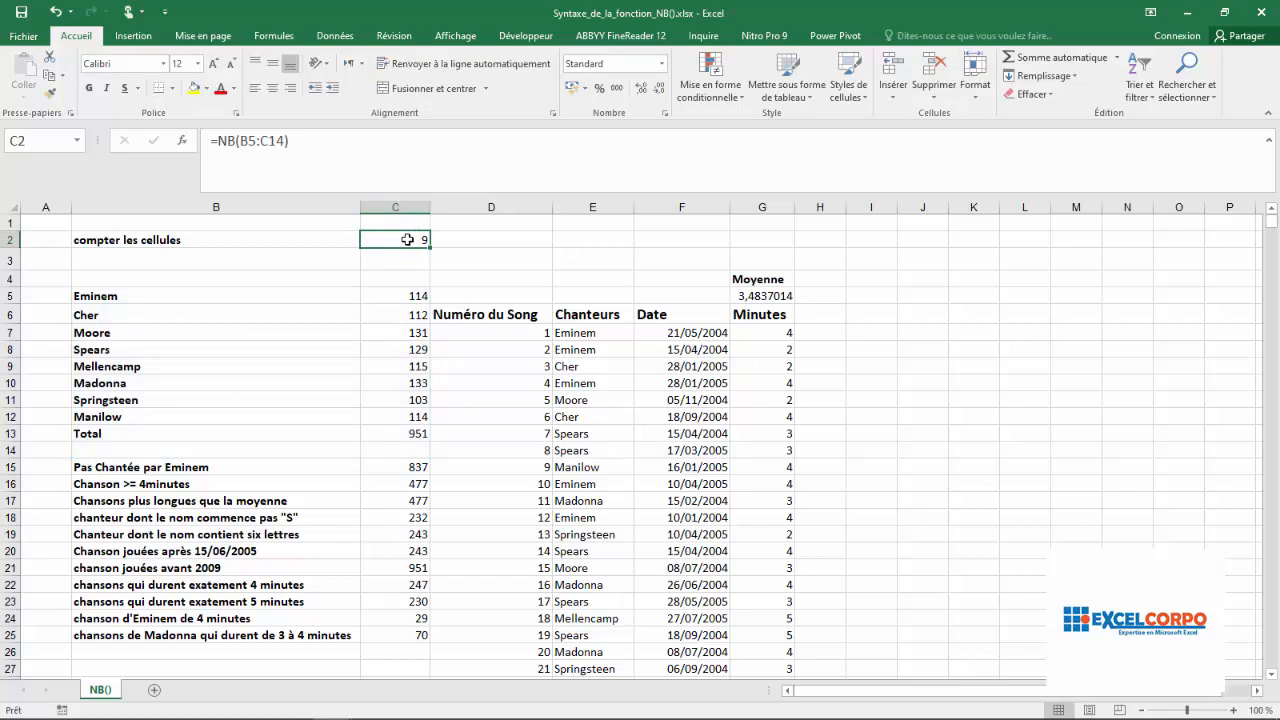
pyautogui.click(280, 294)
pyautogui.click(392, 333)
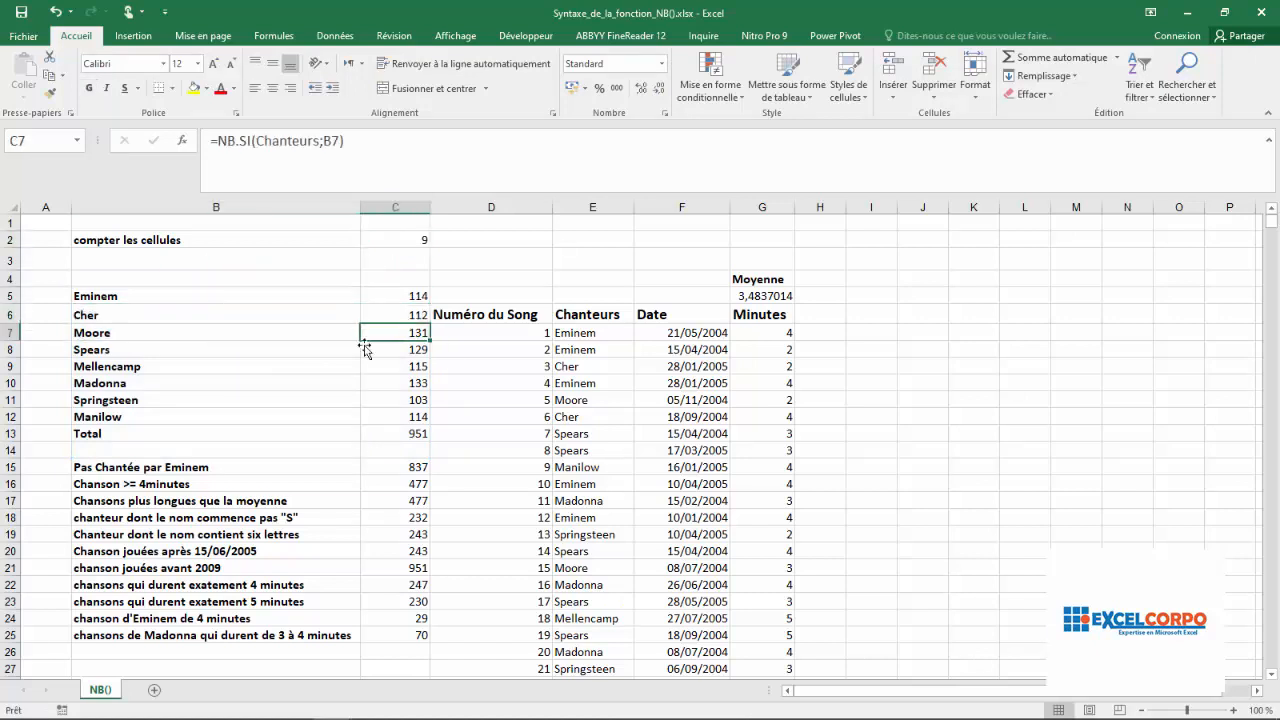
pyautogui.click(362, 349)
pyautogui.click(204, 295)
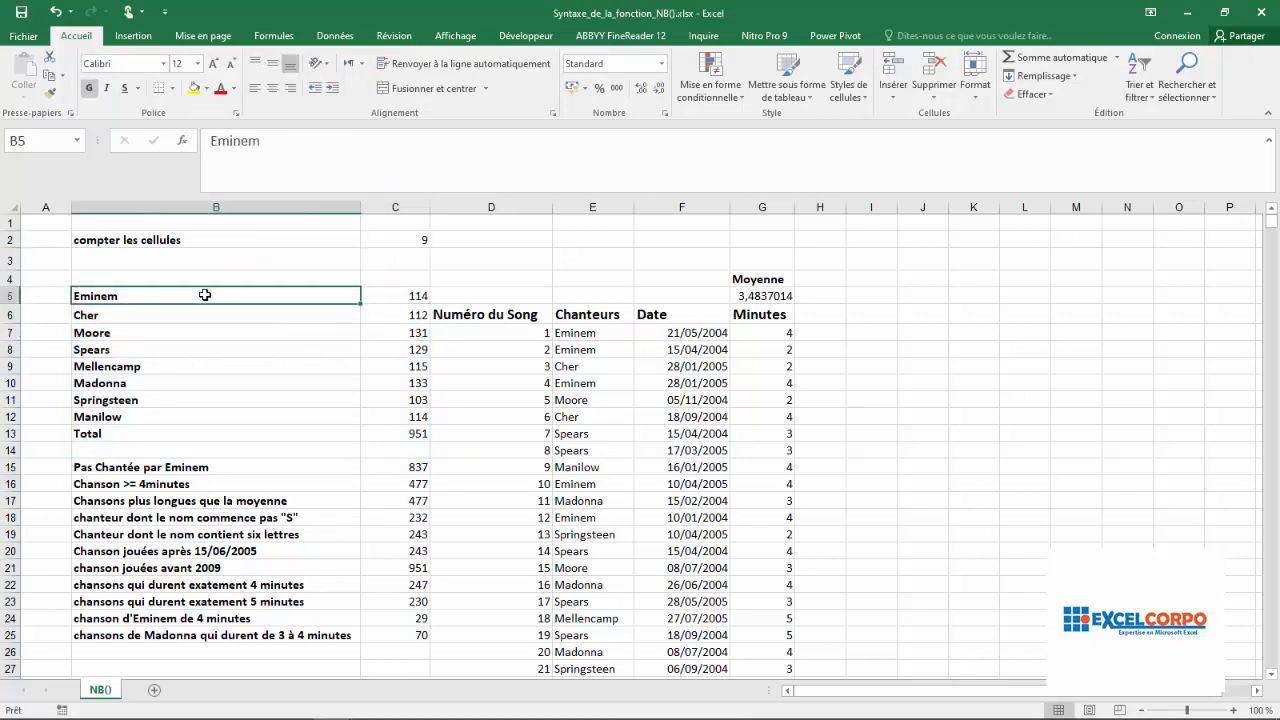
pyautogui.moveTo(201, 294); pyautogui.dragTo(177, 431)
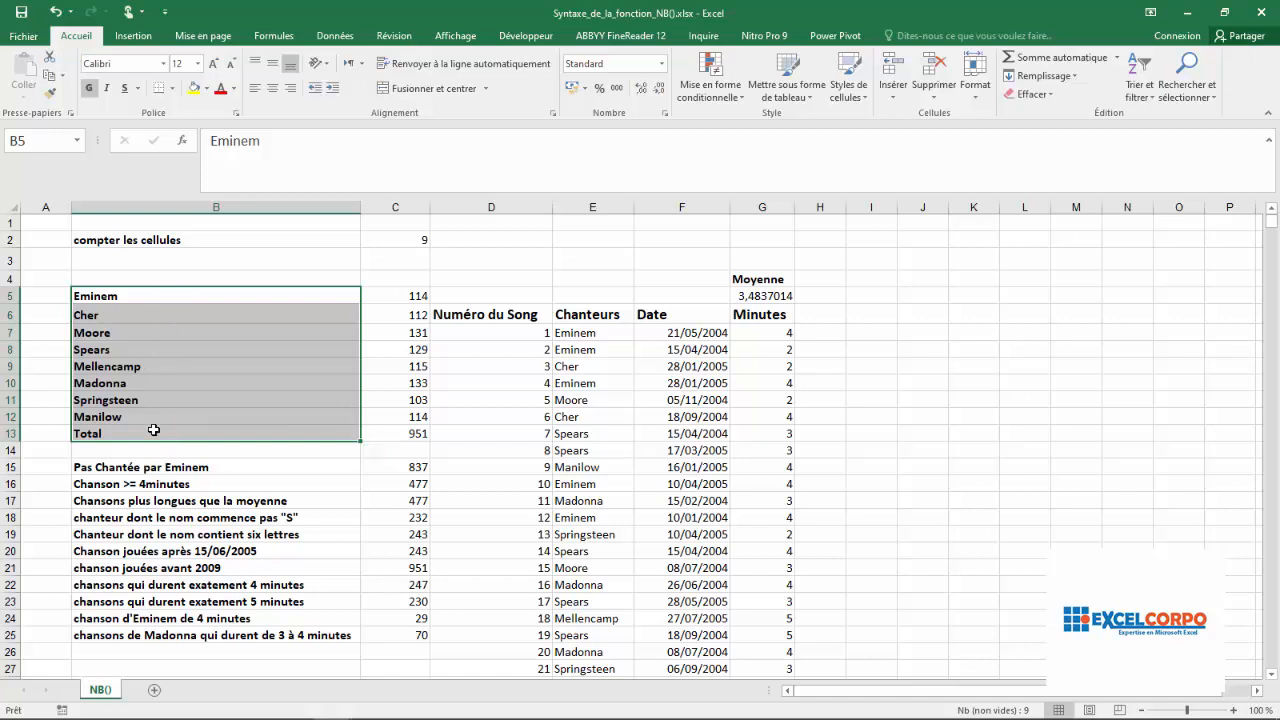
pyautogui.click(120, 449)
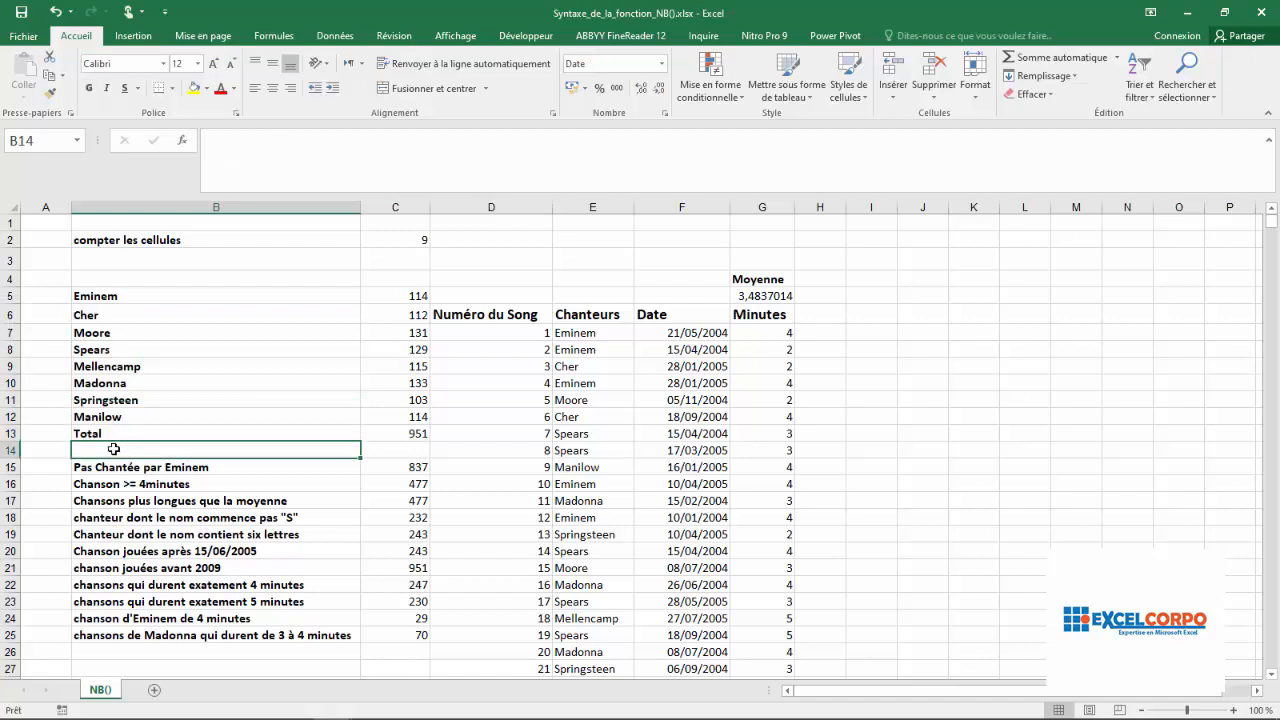
pyautogui.moveTo(173, 449); pyautogui.dragTo(410, 453)
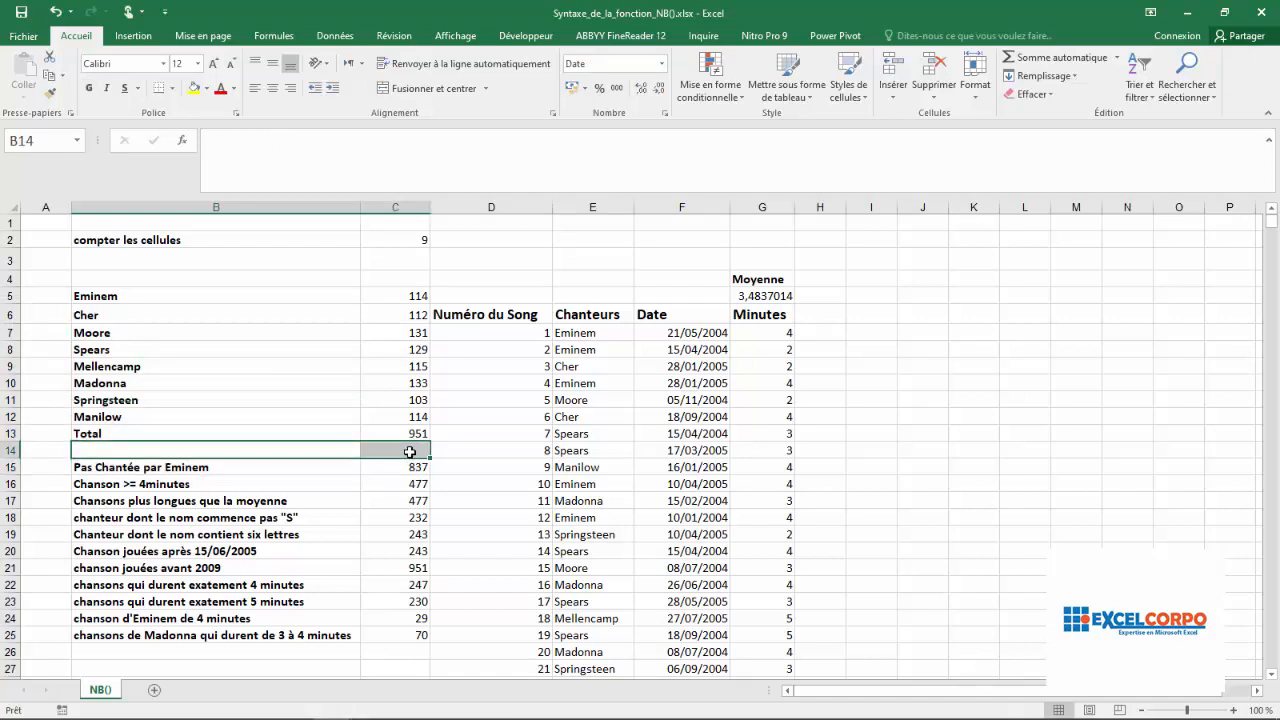
pyautogui.click(354, 330)
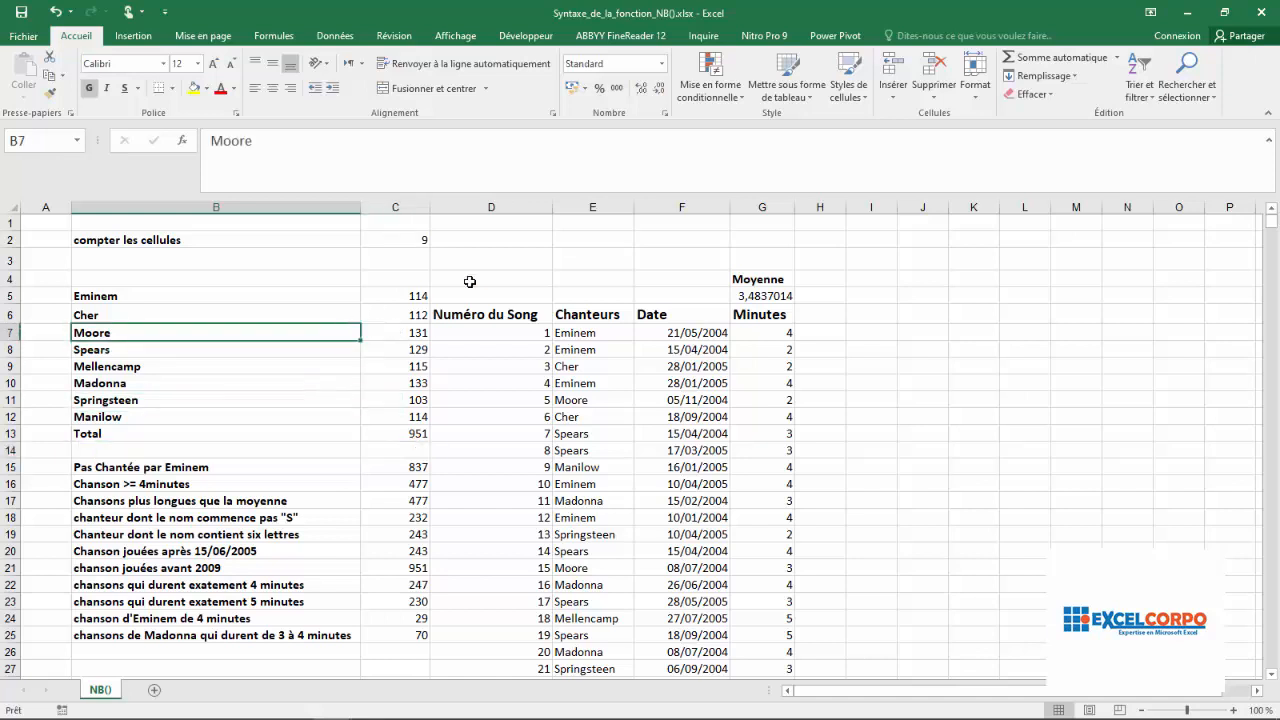
pyautogui.moveTo(405, 296); pyautogui.dragTo(408, 422)
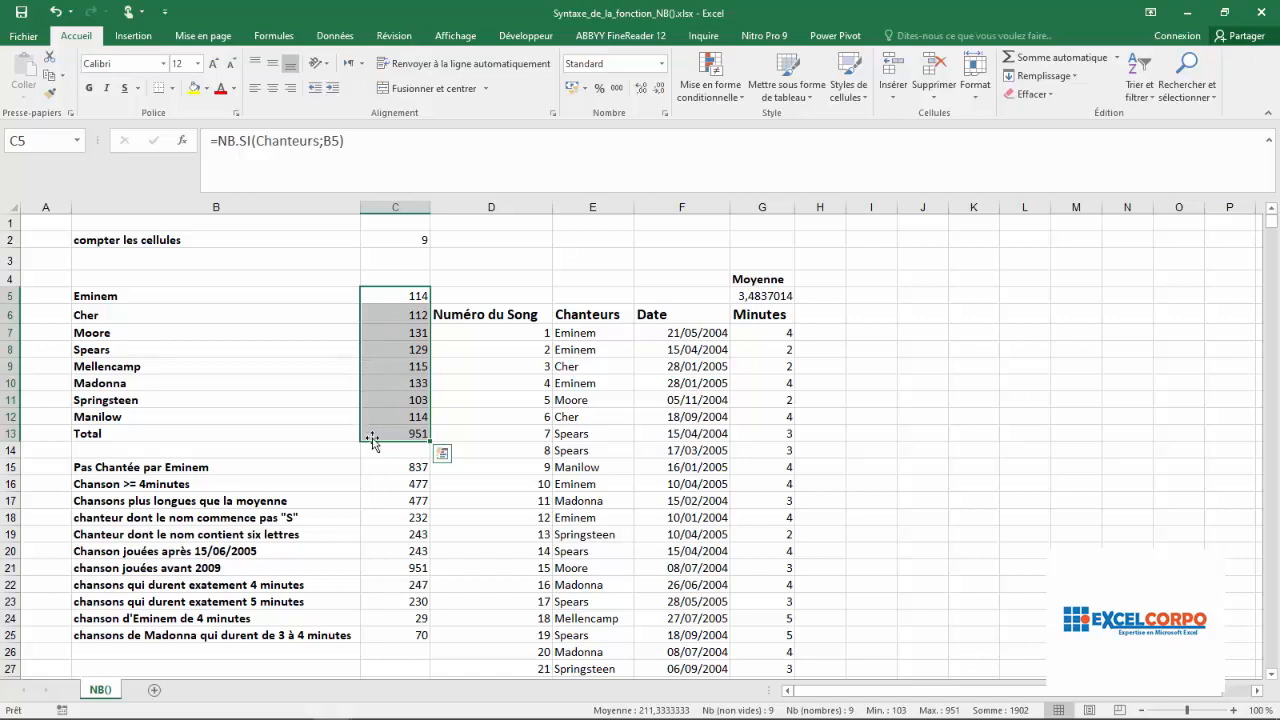
pyautogui.click(416, 238)
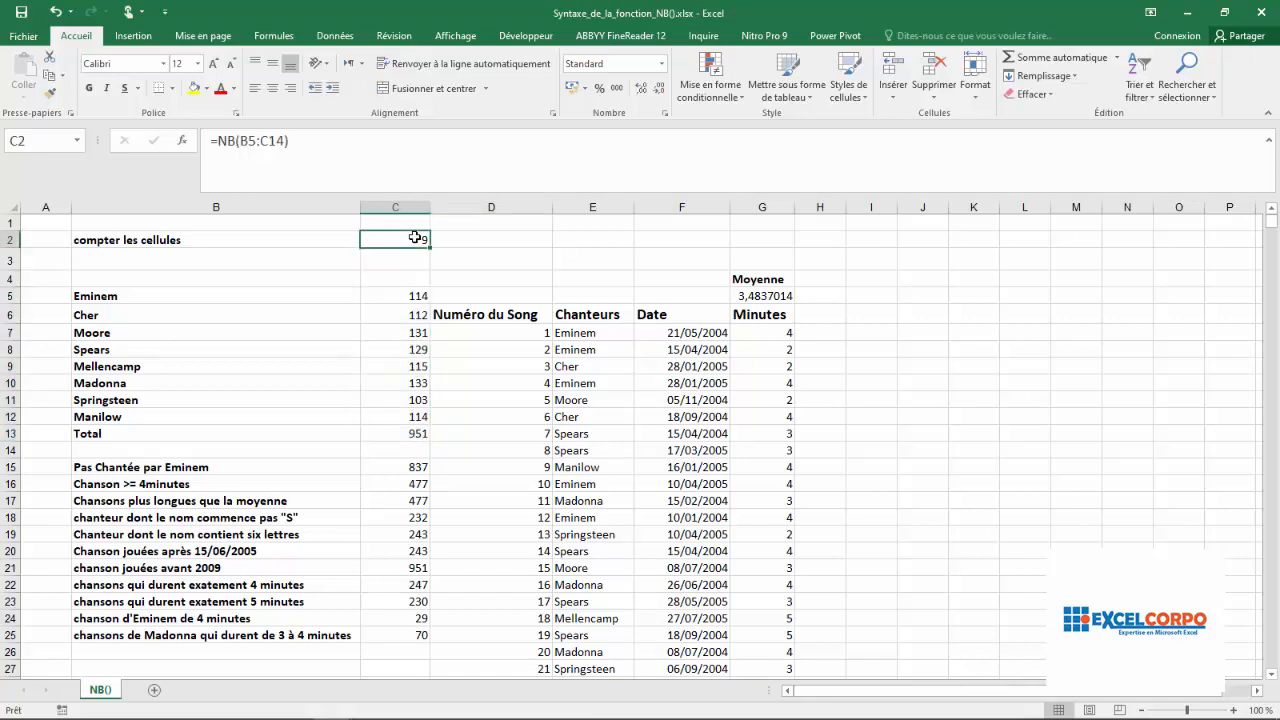